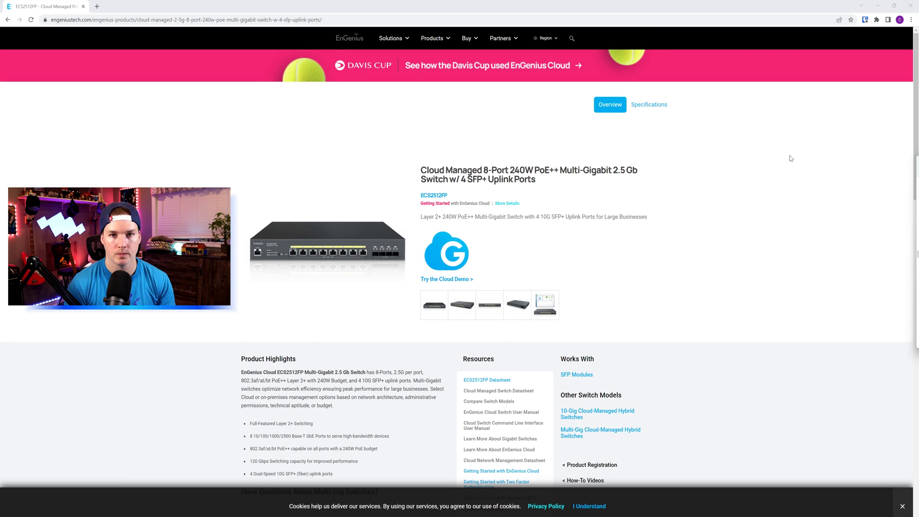
# Find the ECS2512FP's pfSense DHCP lease, 10.10.10.21, and open that address in a new tab
pyautogui.scroll(-1, 288, 358)
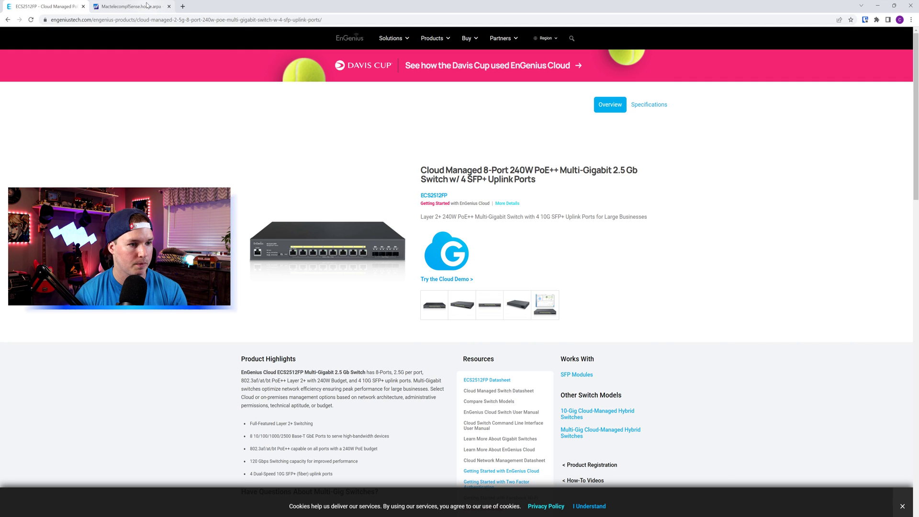
pyautogui.click(129, 7)
pyautogui.click(504, 42)
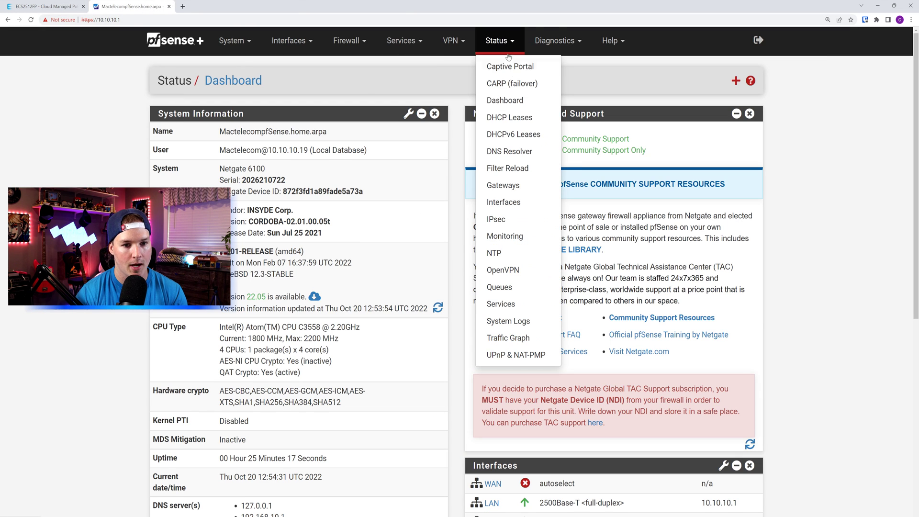
pyautogui.click(519, 120)
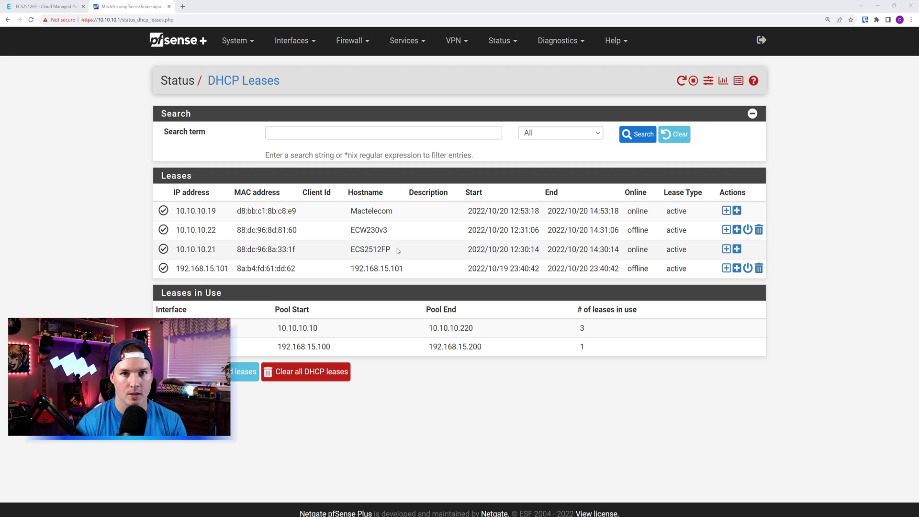
pyautogui.moveTo(212, 250)
pyautogui.mouseDown()
pyautogui.moveTo(176, 252)
pyautogui.moveTo(216, 251)
pyautogui.mouseUp()
pyautogui.rightClick(207, 252)
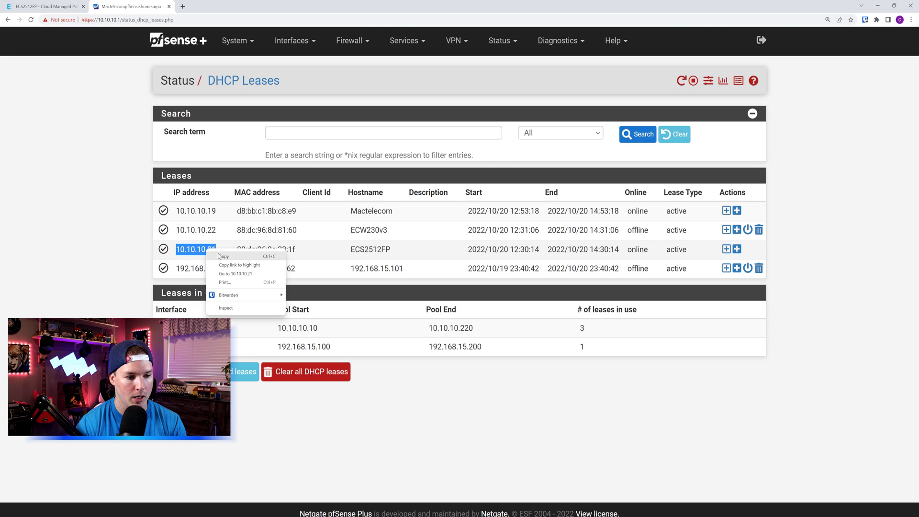
pyautogui.click(234, 273)
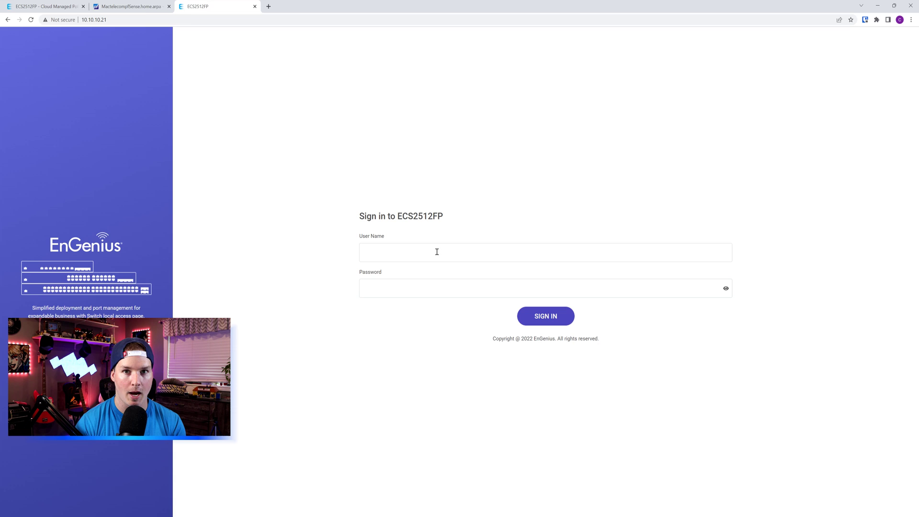
# Sign in to the ECS2512FP's local UI, switch it to dark theme, then go to EnGenius Cloud
pyautogui.click(436, 252)
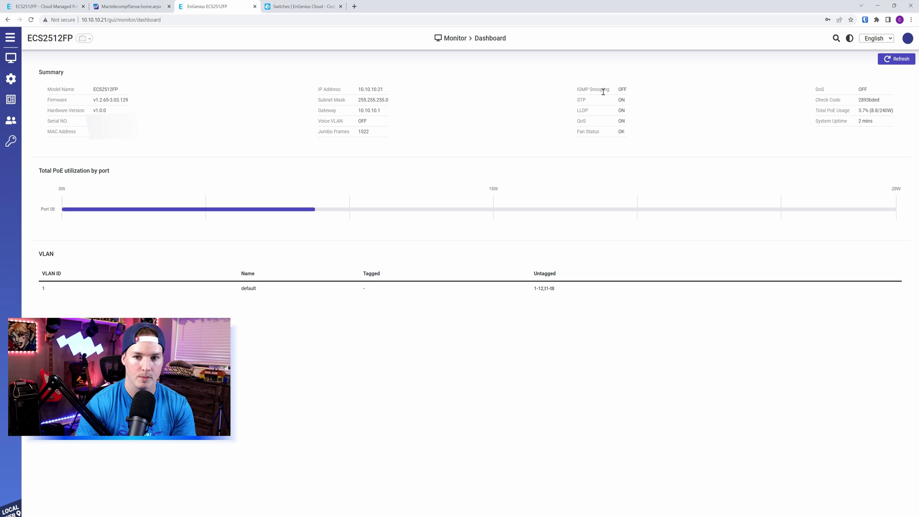
pyautogui.click(849, 39)
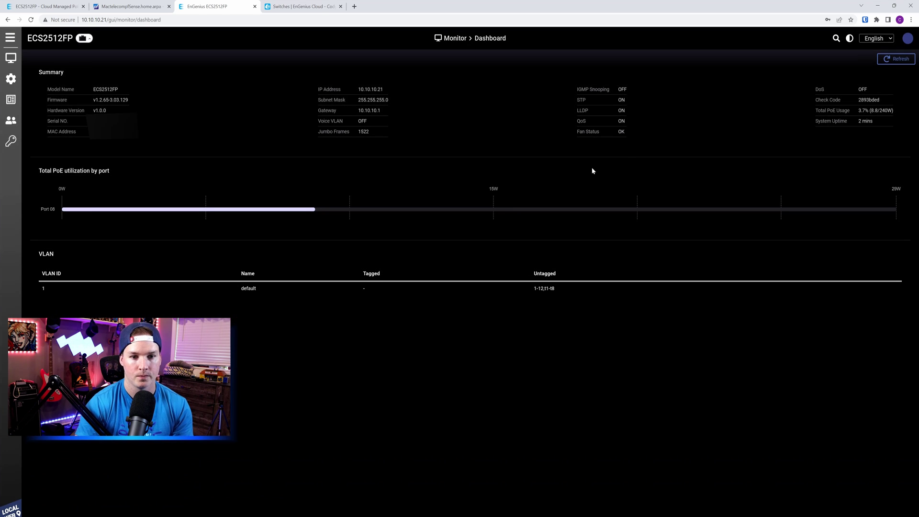
pyautogui.moveTo(11, 80)
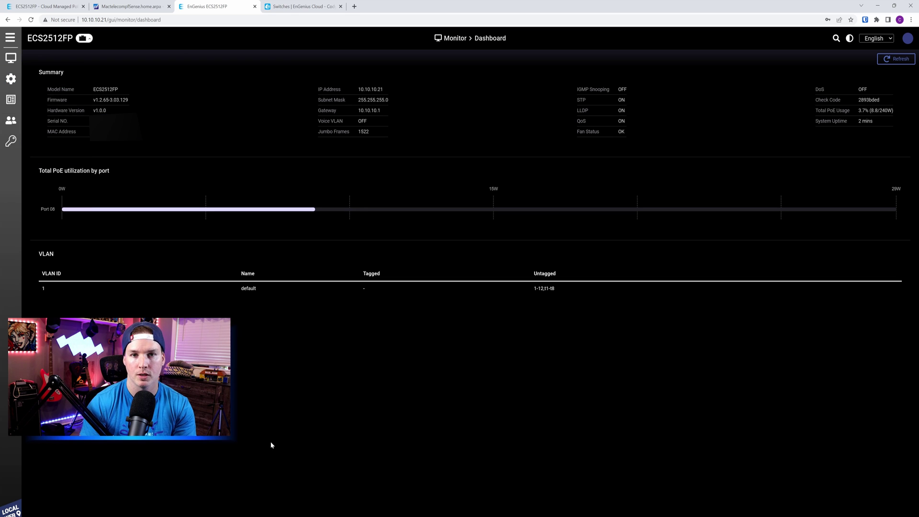
pyautogui.hotkey('ctrl', 'Tab')
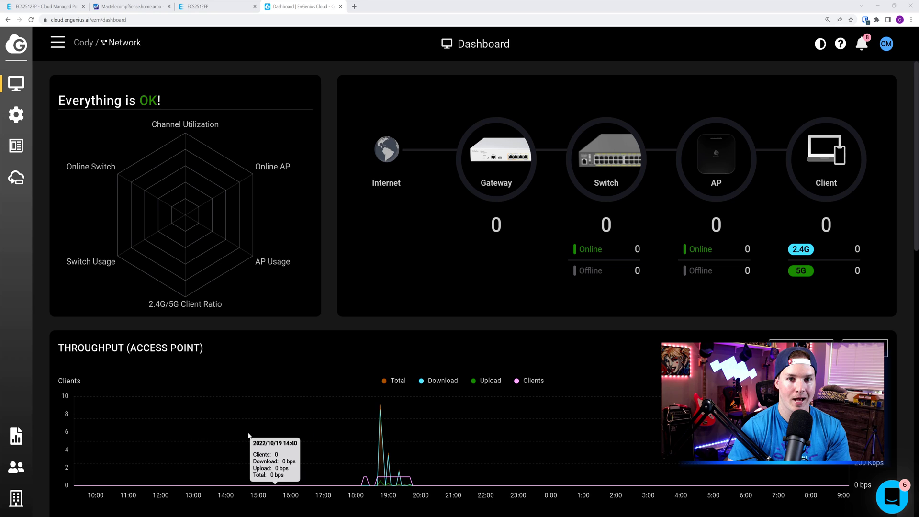
# Sign in to EnGenius Cloud with the account e-mail and password and wait for the Dashboard
pyautogui.moveTo(16, 498)
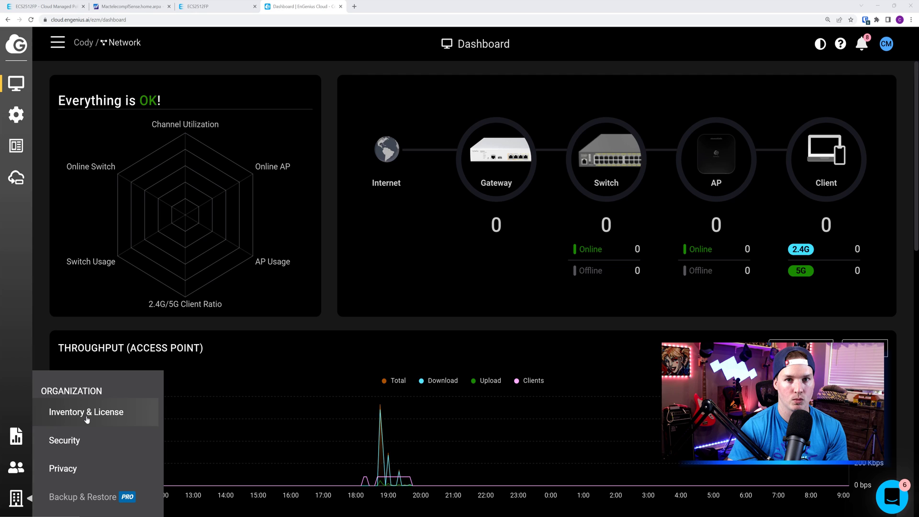
# Register the ECS2512FP in Inventory & License by pasting its serial number
pyautogui.click(87, 415)
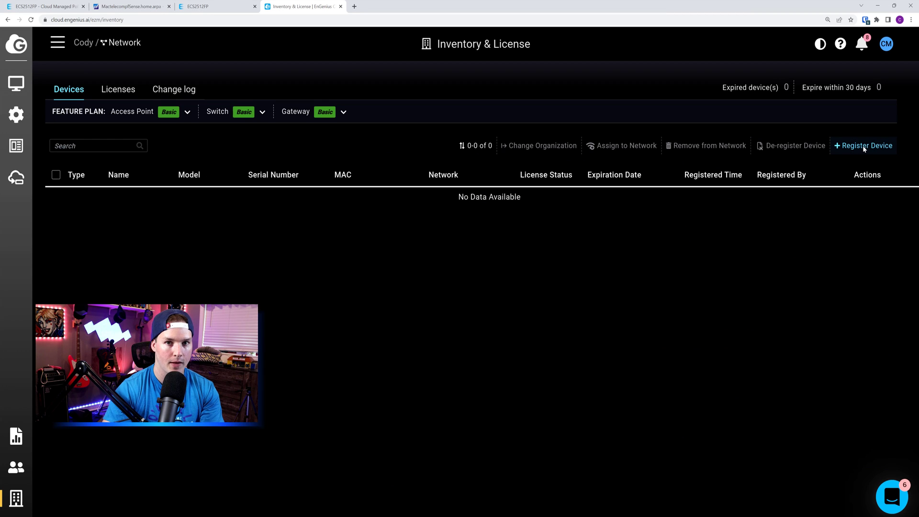
pyautogui.click(862, 145)
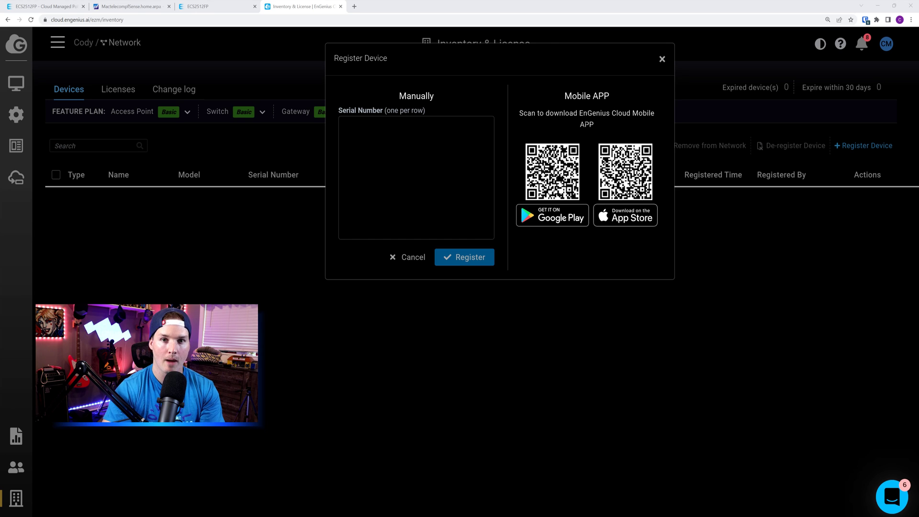
pyautogui.hotkey('ctrl', 'v')
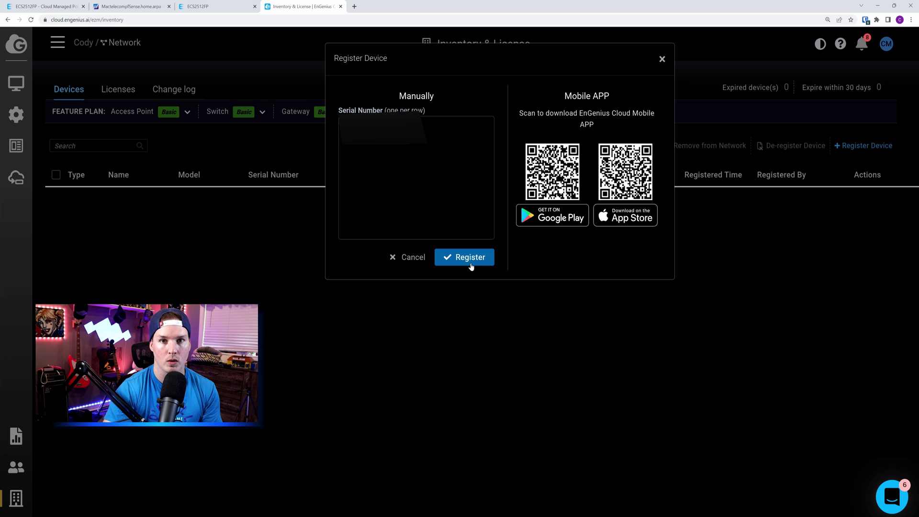
pyautogui.click(470, 265)
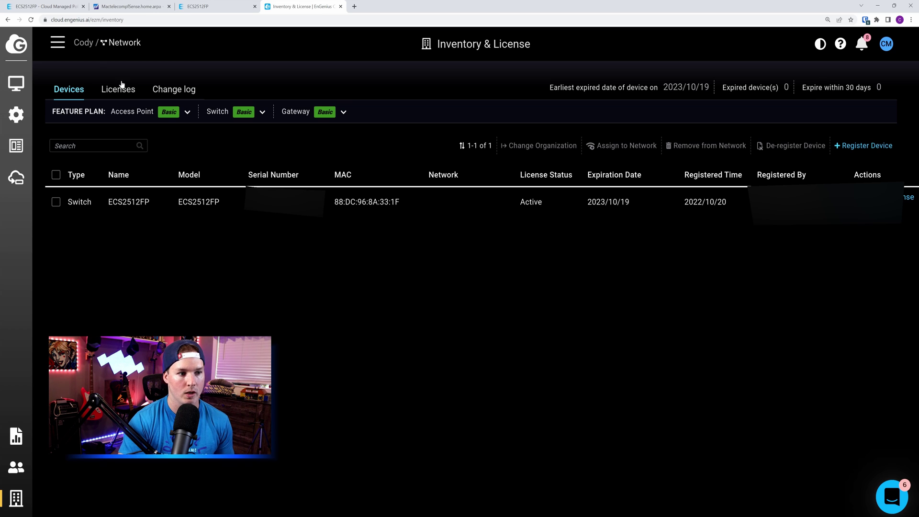
# Add the ECS2512FP from inventory to the Network's Switches list
pyautogui.click(58, 43)
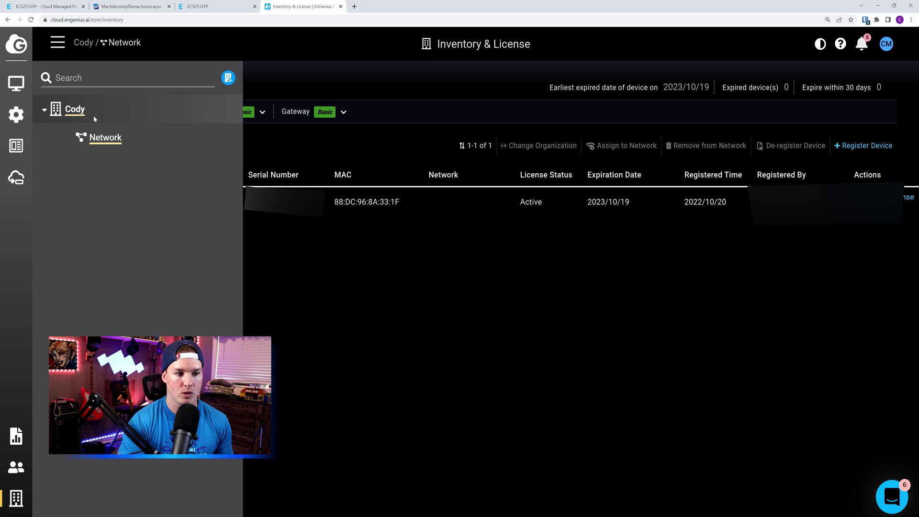
pyautogui.click(120, 140)
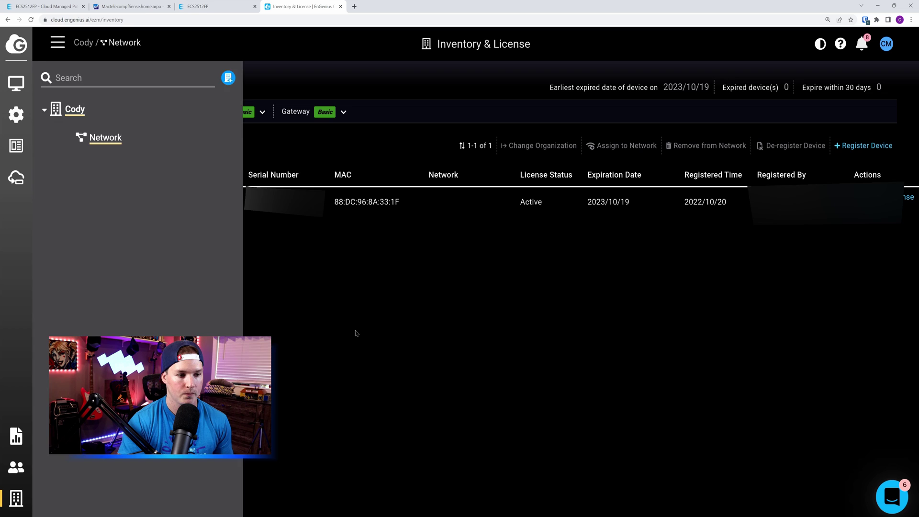
pyautogui.moveTo(16, 89)
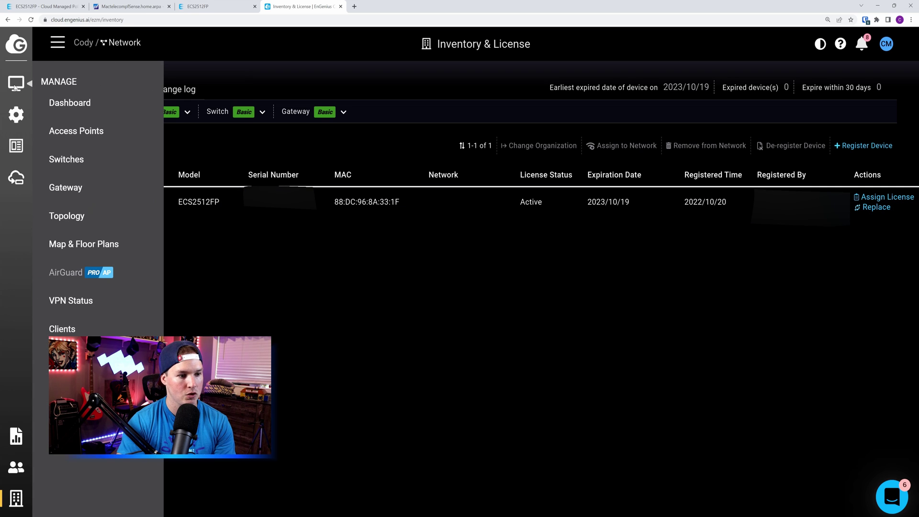
pyautogui.click(74, 160)
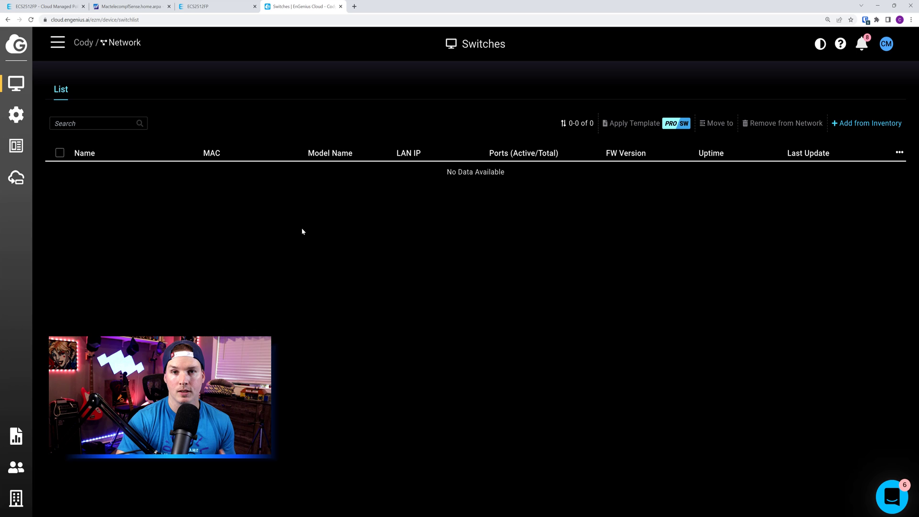
pyautogui.click(851, 125)
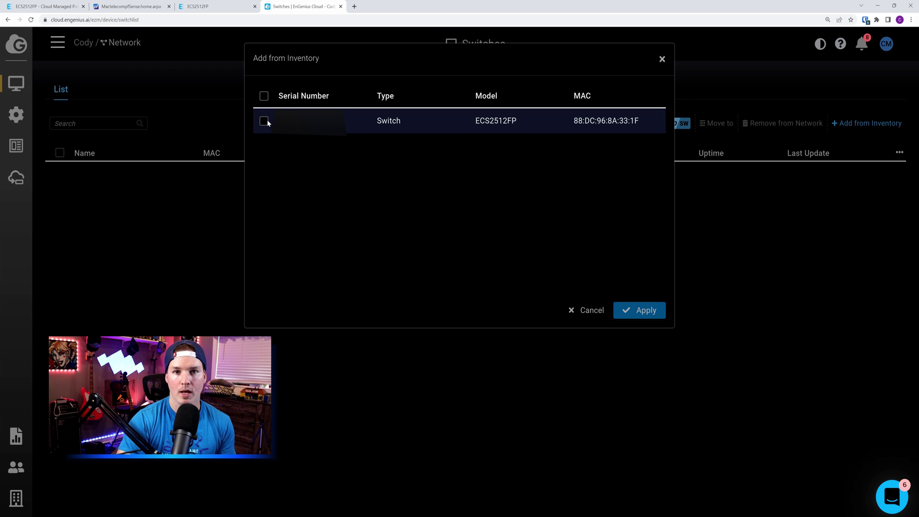
pyautogui.click(263, 122)
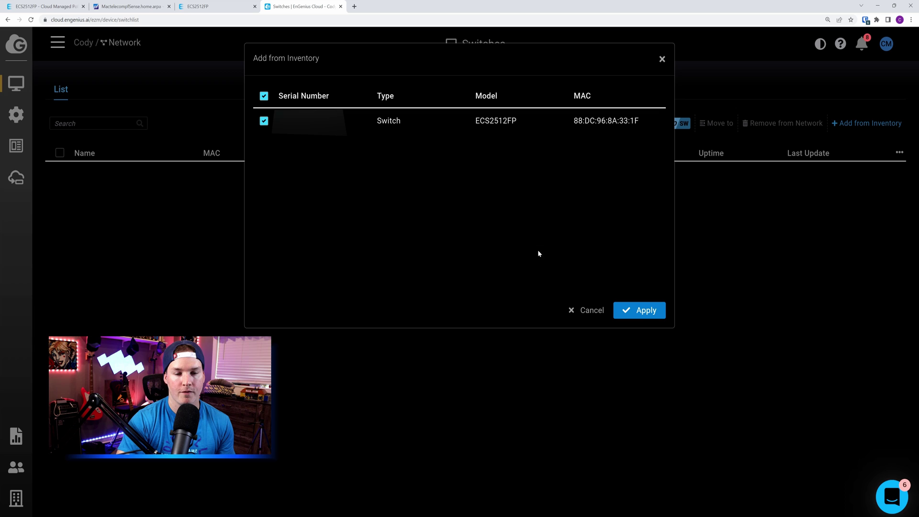
pyautogui.click(638, 310)
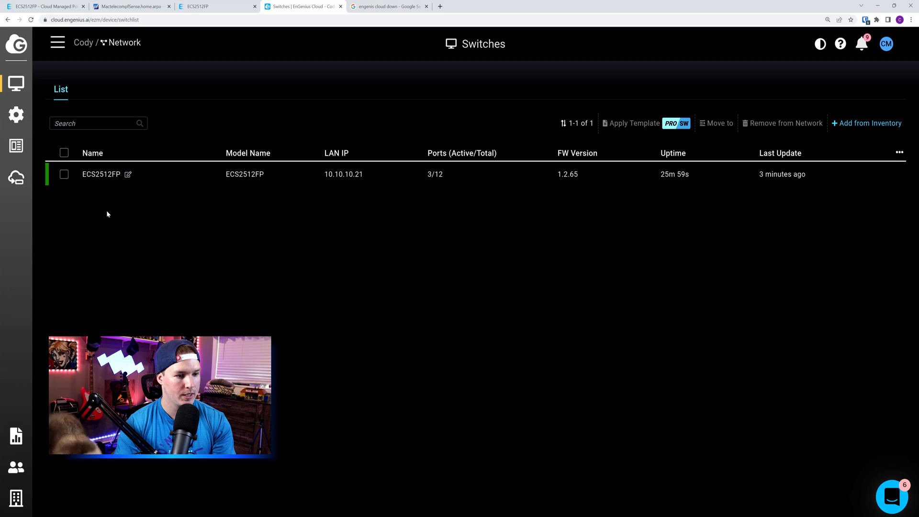
# Open the Configure menu from the sidebar gear icon
pyautogui.moveTo(238, 183)
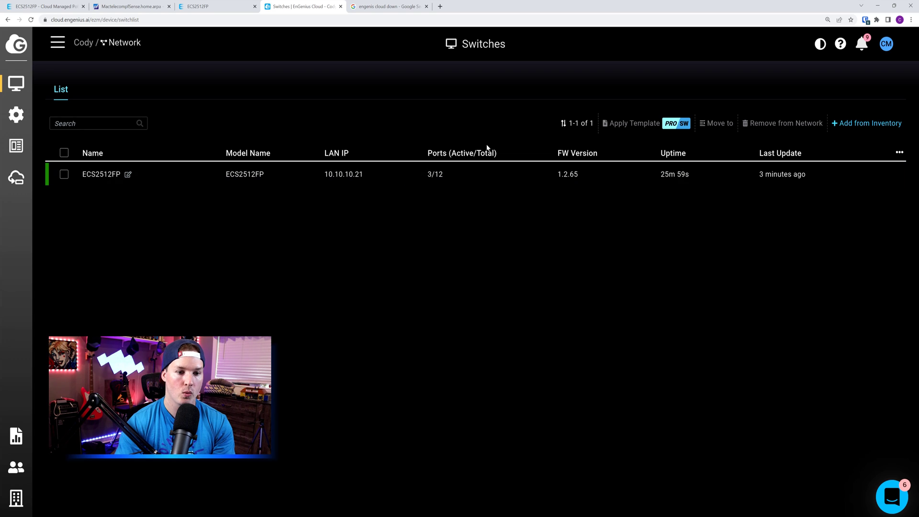
pyautogui.moveTo(485, 183)
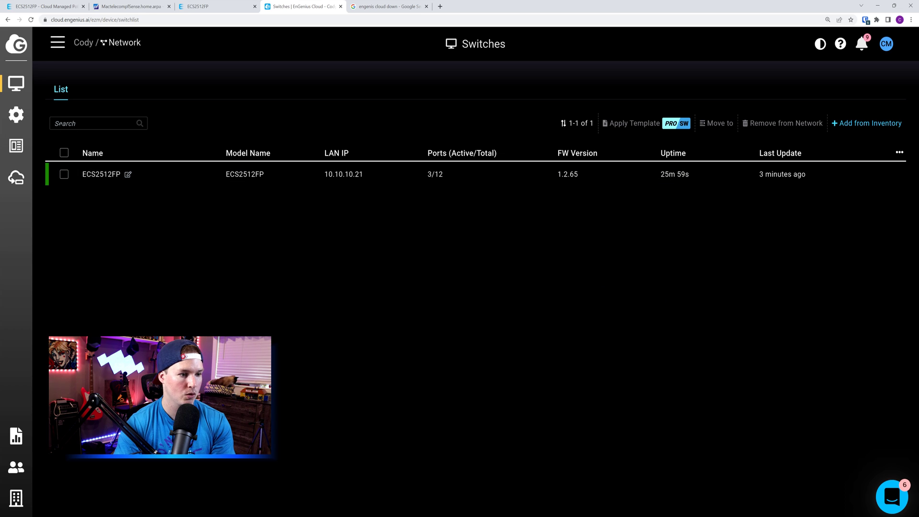
pyautogui.click(16, 114)
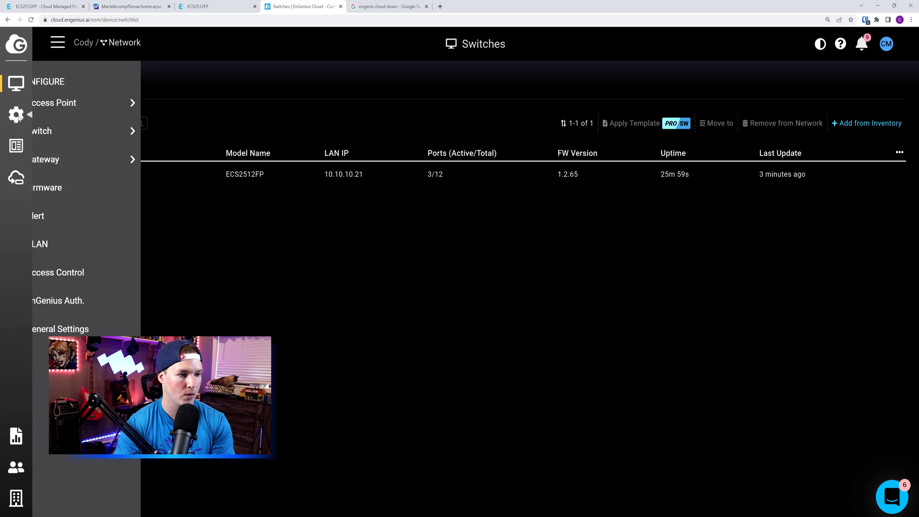
# Create VLAN 10 named Office in the network's VLAN settings
pyautogui.click(72, 244)
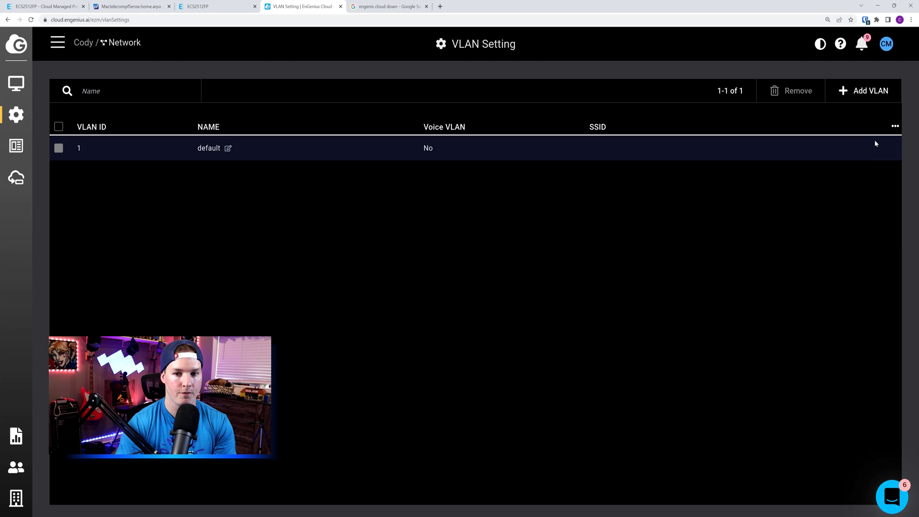
pyautogui.click(863, 93)
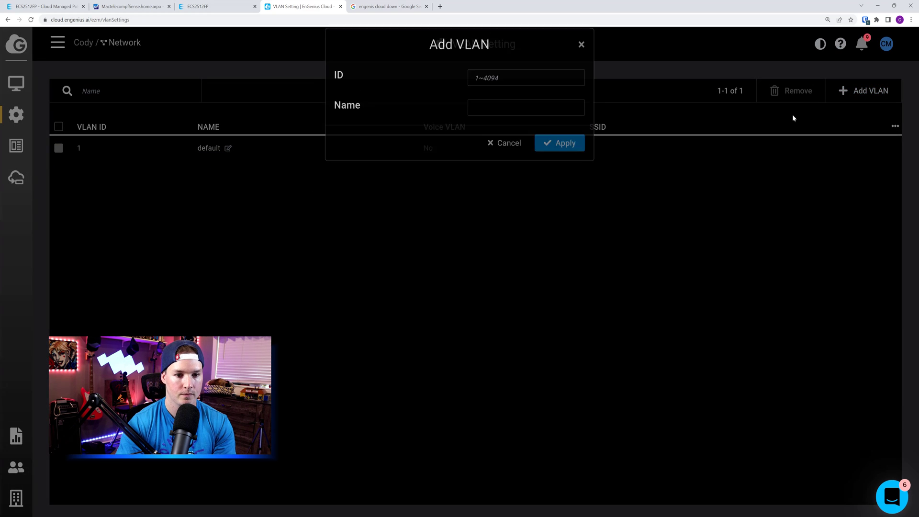
pyautogui.write('10')
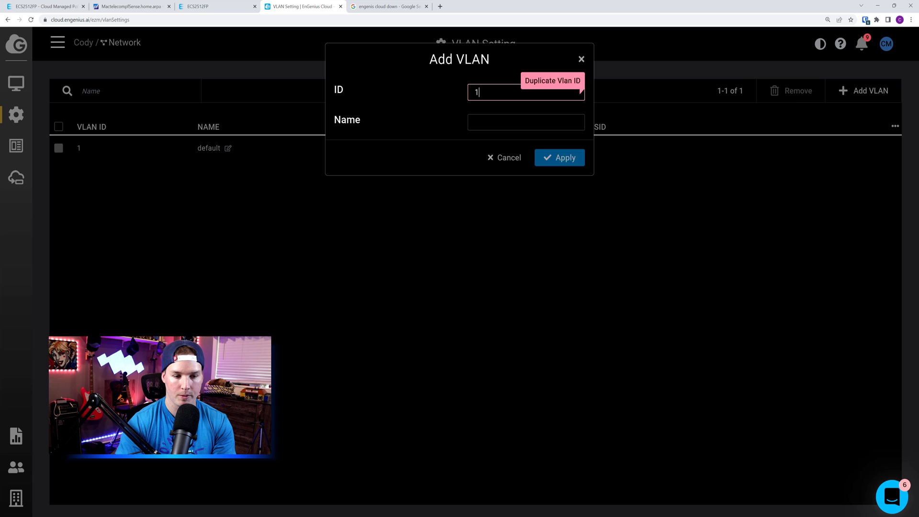
pyautogui.press('Tab')
pyautogui.write('Office')
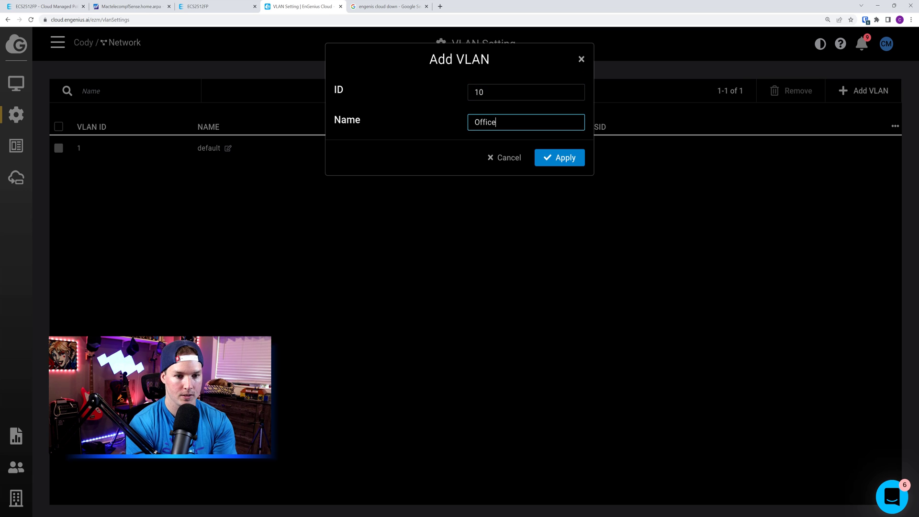
pyautogui.click(562, 158)
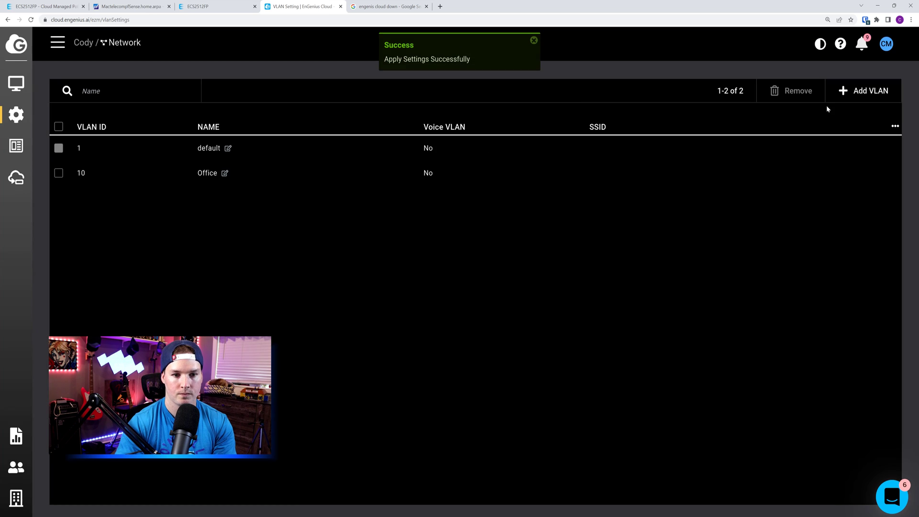
# Add VLAN 15 named Guest, then return to the Switches list
pyautogui.click(878, 90)
pyautogui.click(497, 98)
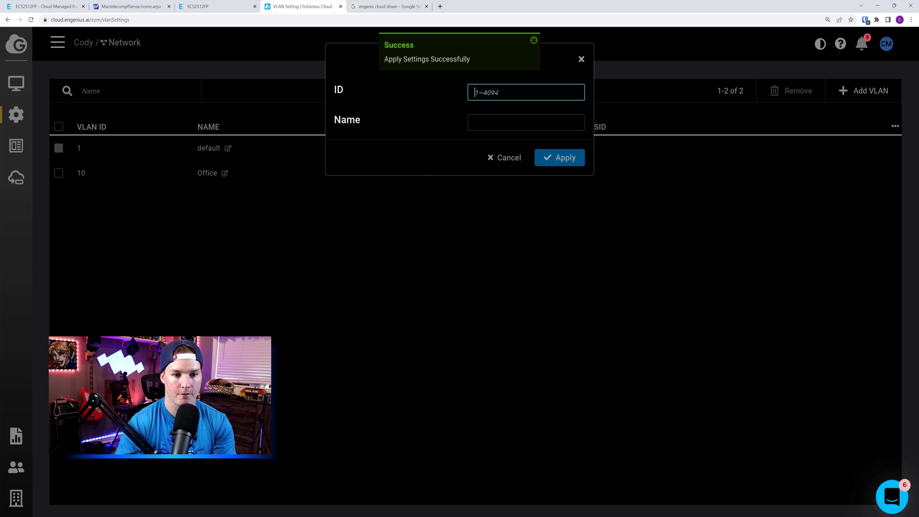
pyautogui.write('15')
pyautogui.press('Tab')
pyautogui.write('Guest')
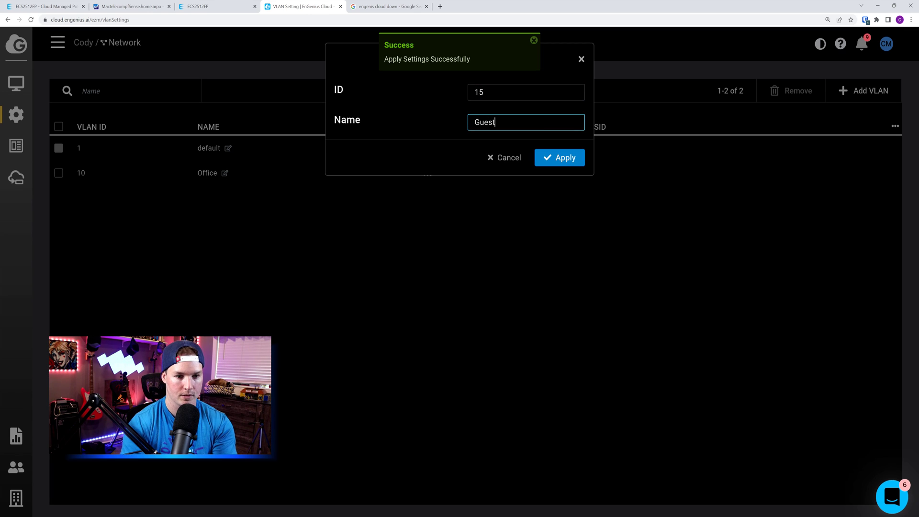
pyautogui.press('Return')
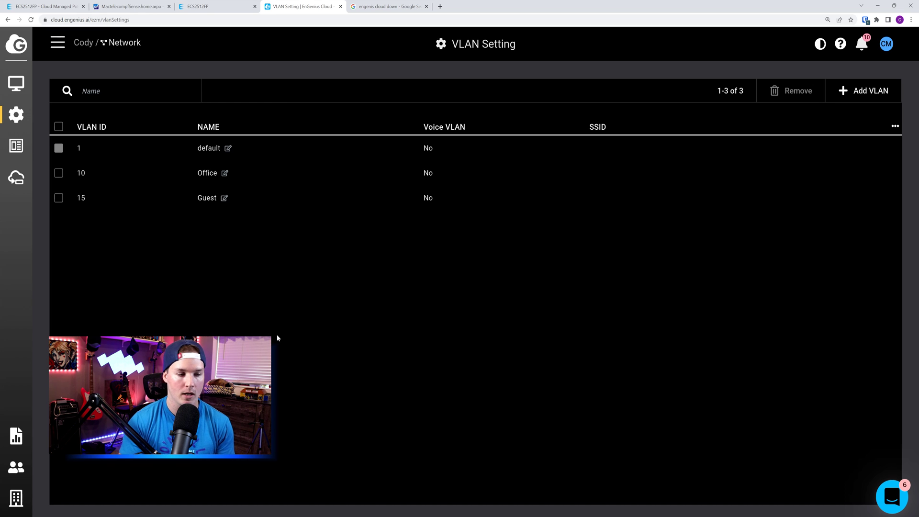
pyautogui.moveTo(16, 83)
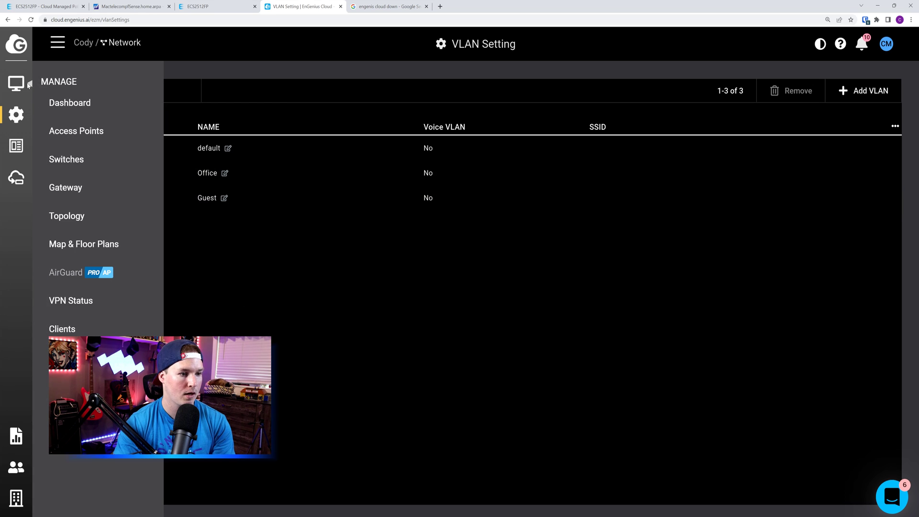
pyautogui.click(71, 160)
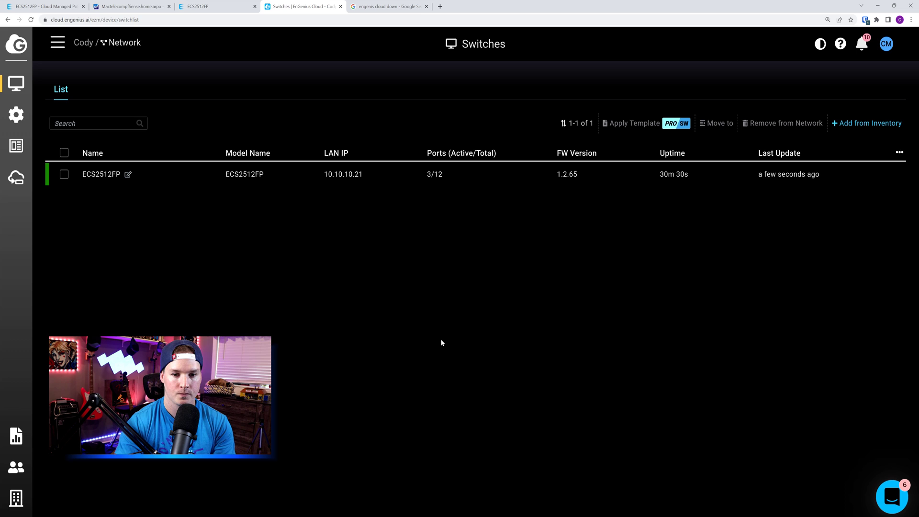
pyautogui.moveTo(665, 178)
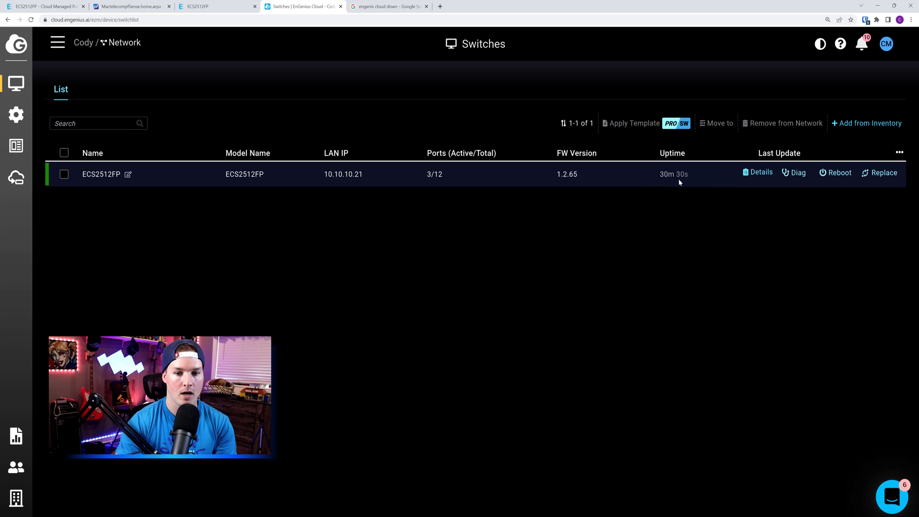
# Open the ECS2512FP switch's Details page from the Switches list
pyautogui.click(749, 178)
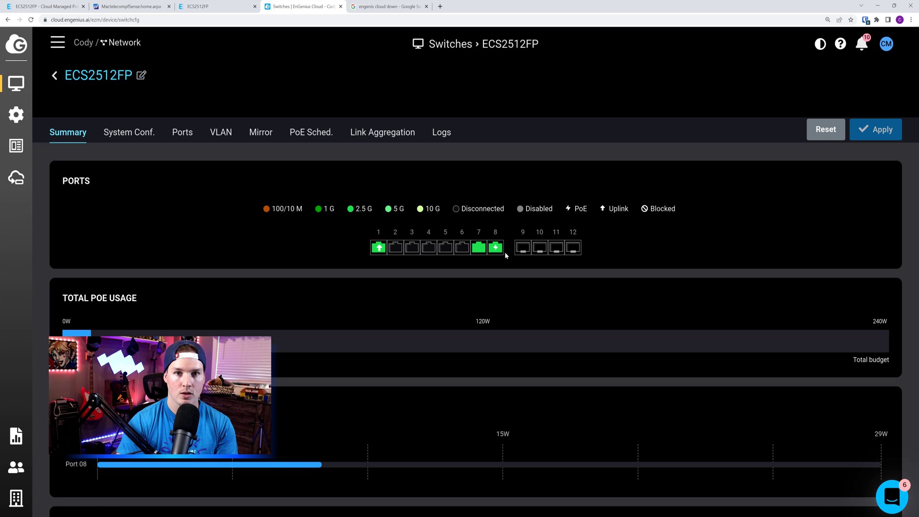
# Tag ports 1 and 8 with VLAN 10 Office and apply
pyautogui.click(221, 134)
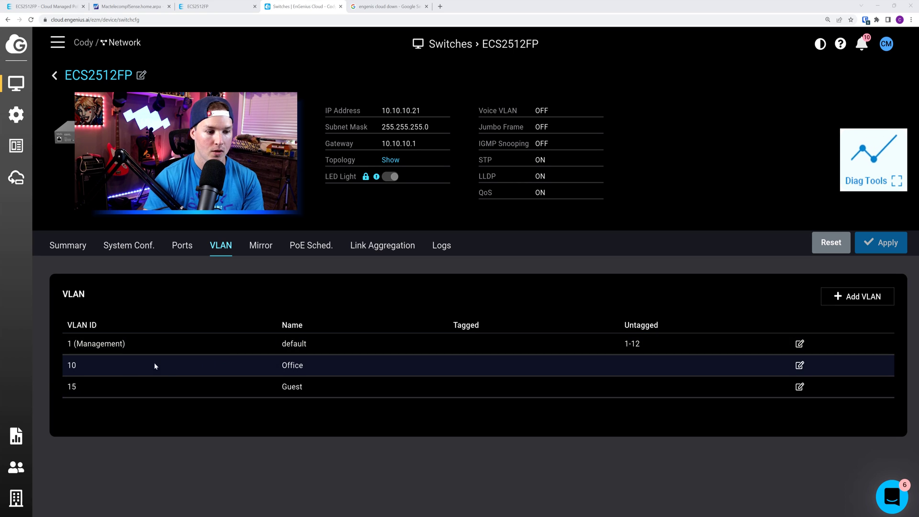
pyautogui.click(799, 365)
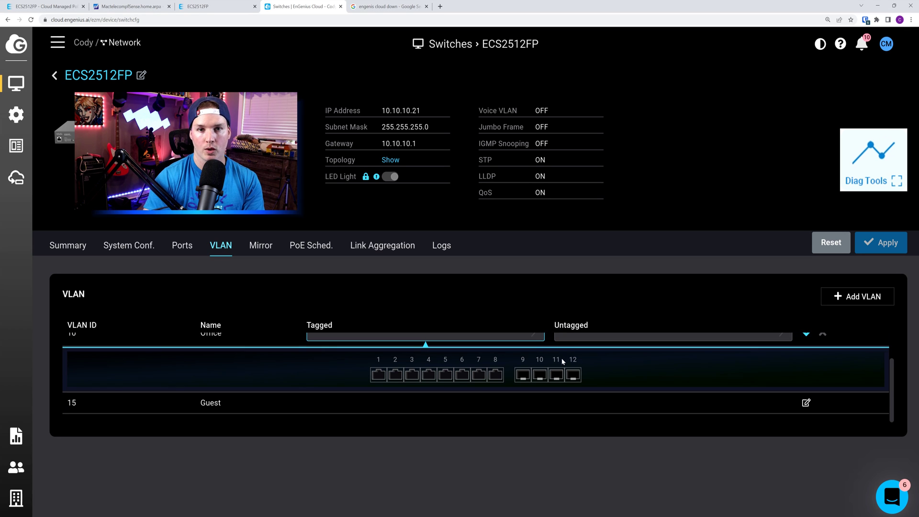
pyautogui.click(376, 376)
pyautogui.click(495, 376)
pyautogui.scroll(1, 627, 366)
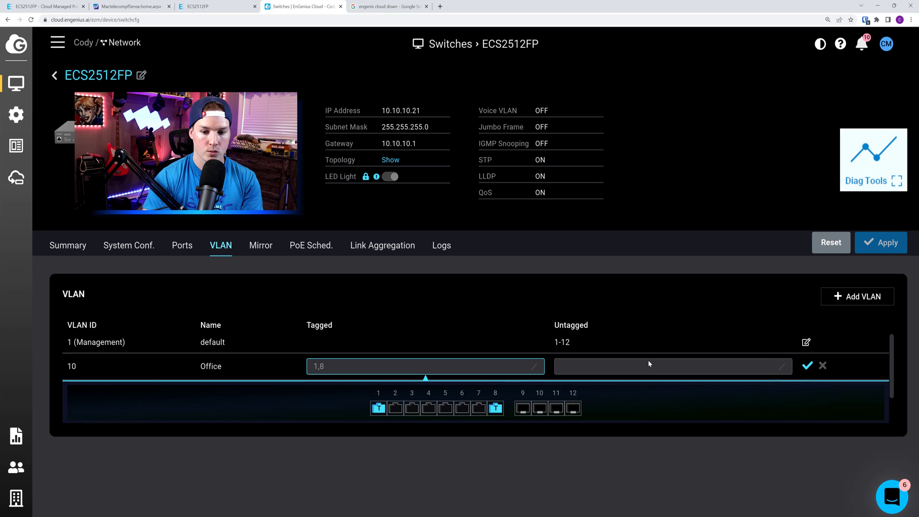
pyautogui.click(803, 369)
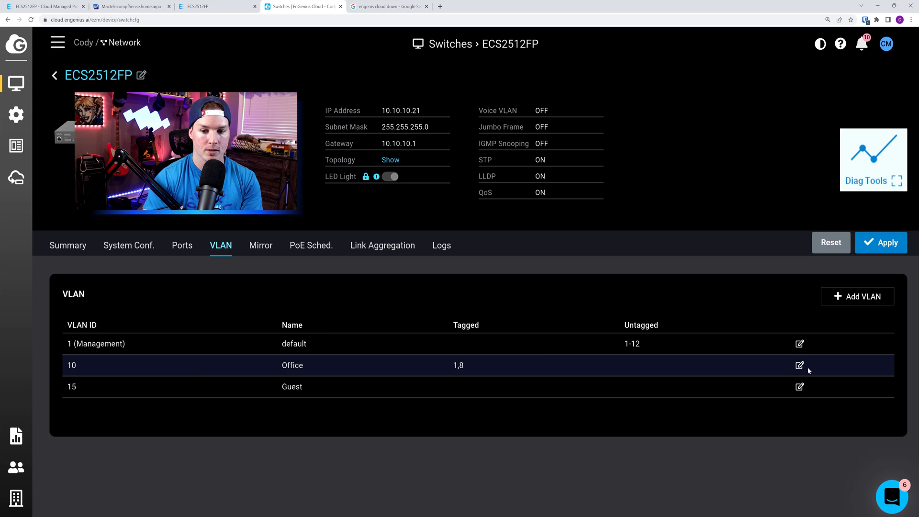
pyautogui.click(885, 244)
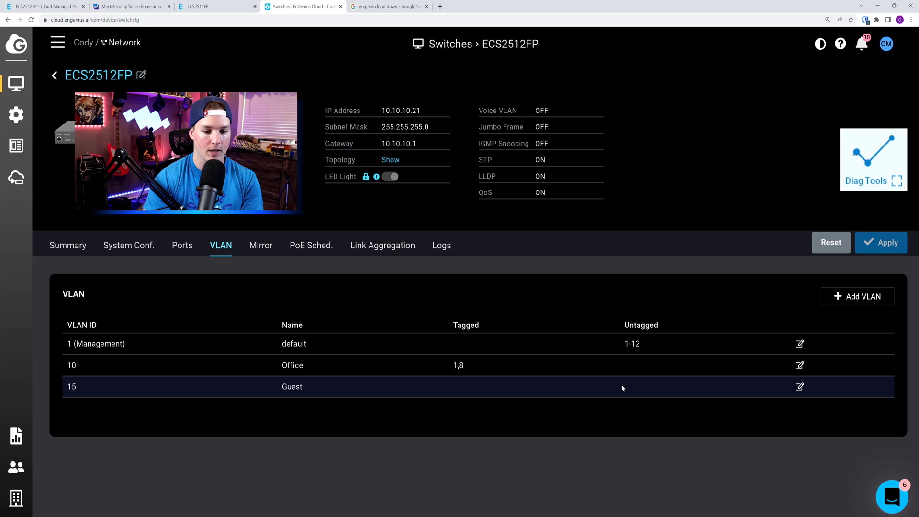
# Tag ports 1 and 8 with VLAN 15 Guest and apply
pyautogui.click(799, 387)
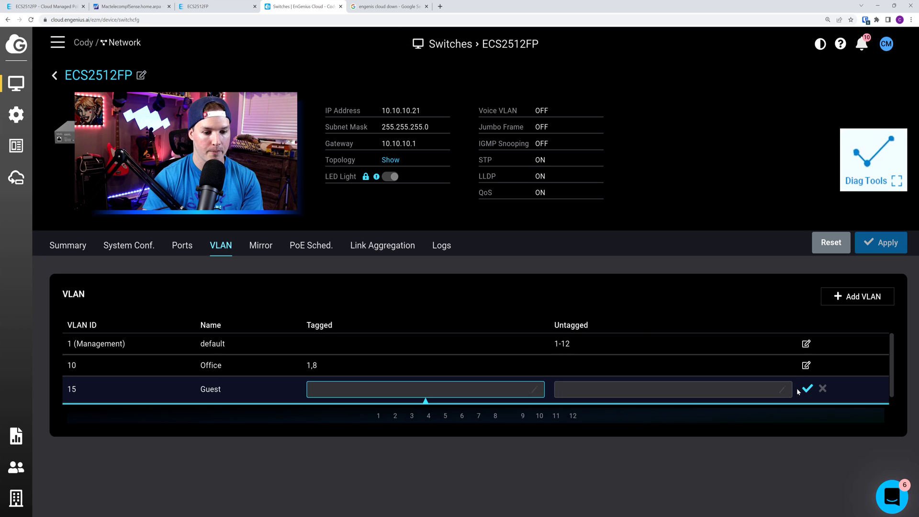
pyautogui.scroll(-1, 366, 415)
pyautogui.click(378, 397)
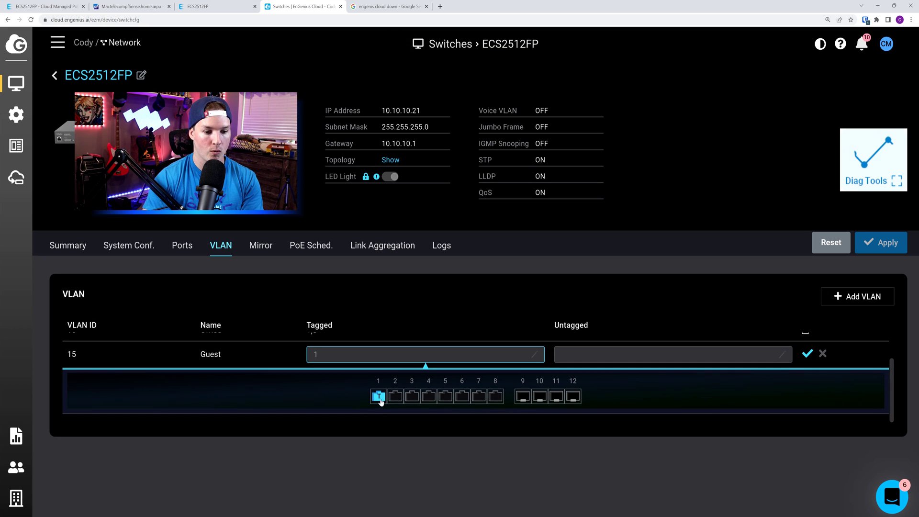
pyautogui.click(496, 397)
pyautogui.scroll(1, 797, 391)
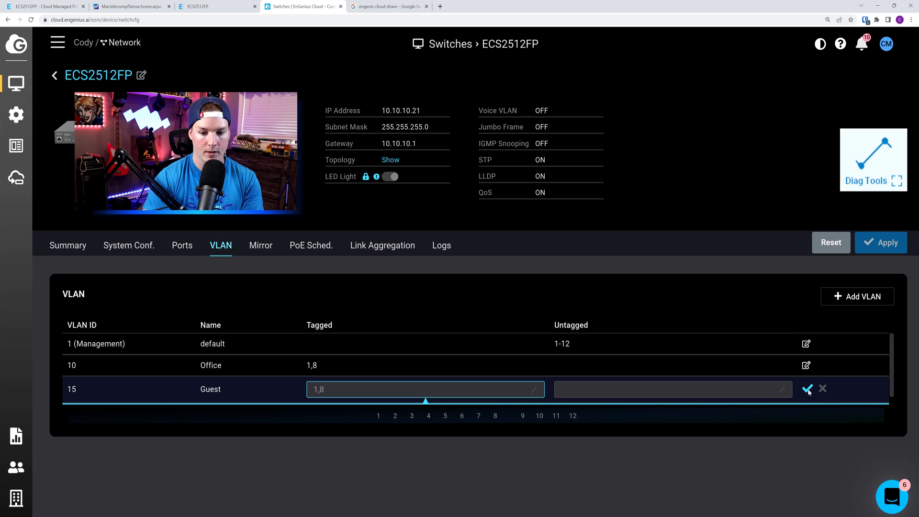
pyautogui.click(807, 389)
pyautogui.click(881, 242)
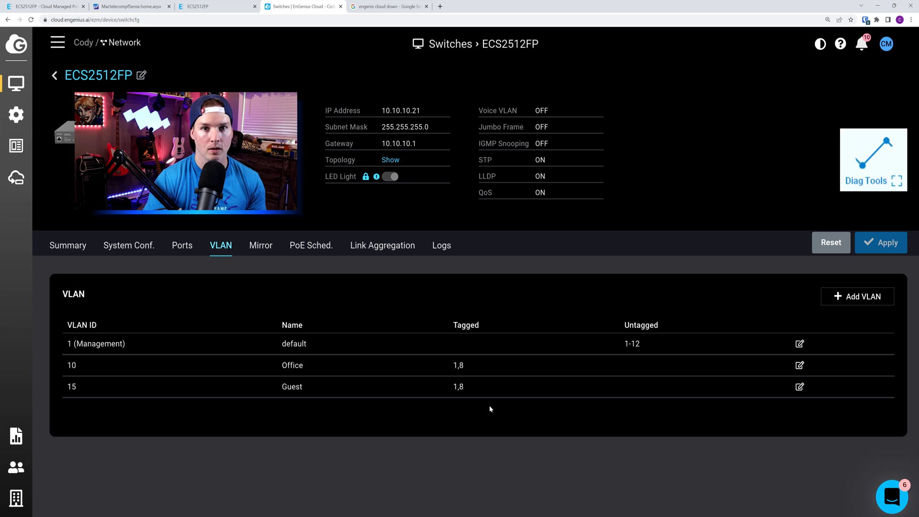
# Check ports 1 and 8 show tagged VLANs 10,15 on the Ports tab, then select port 2
pyautogui.click(179, 248)
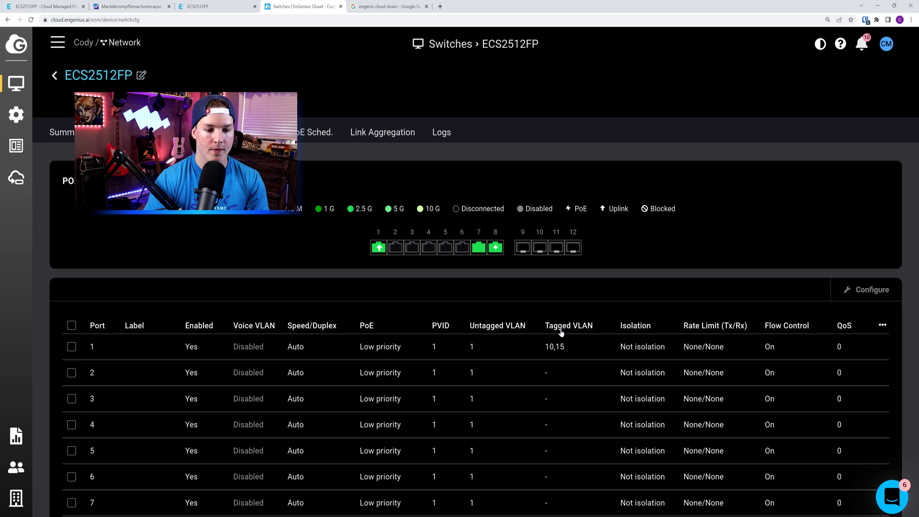
pyautogui.scroll(-2, 557, 356)
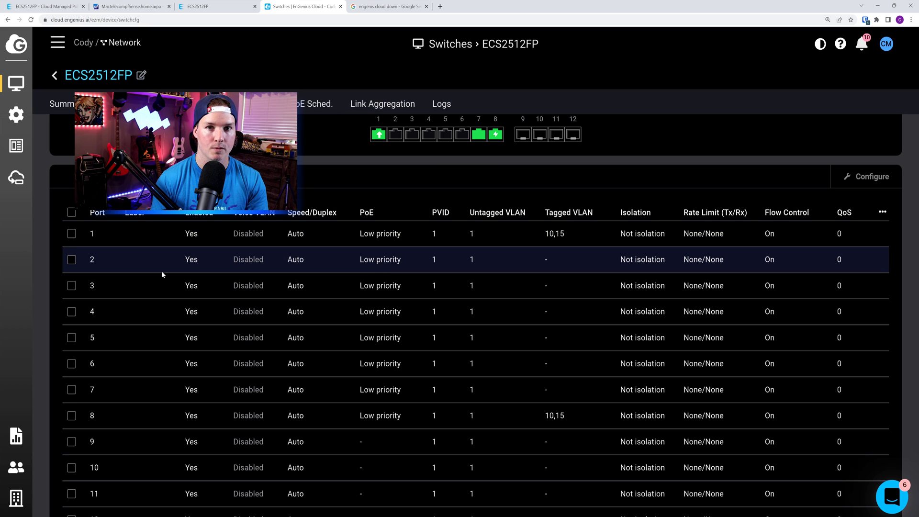
pyautogui.click(71, 260)
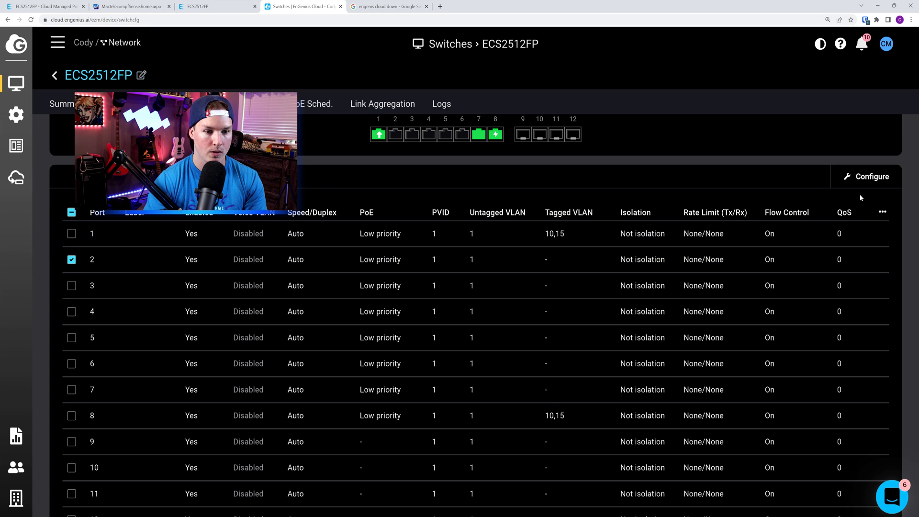
# Look through port 2's settings, including its receive rate limit of 0, without changing anything
pyautogui.click(872, 176)
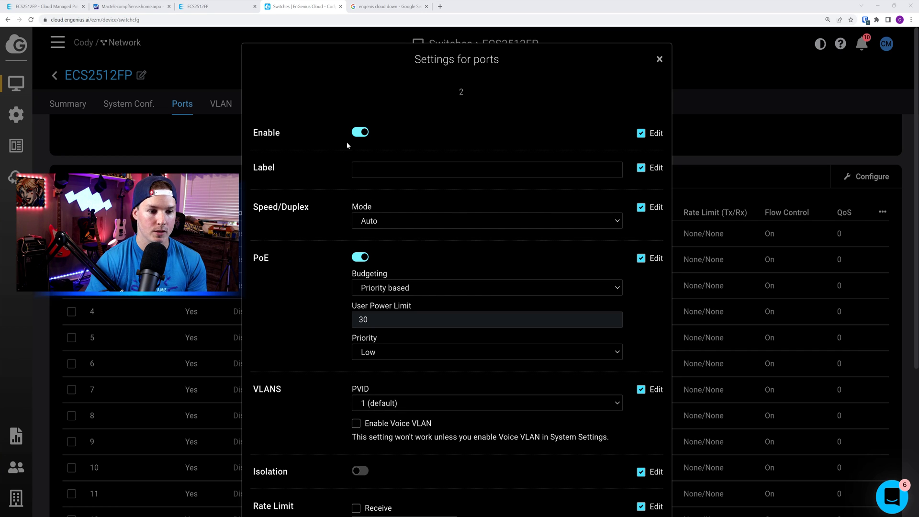
pyautogui.scroll(-1, 326, 160)
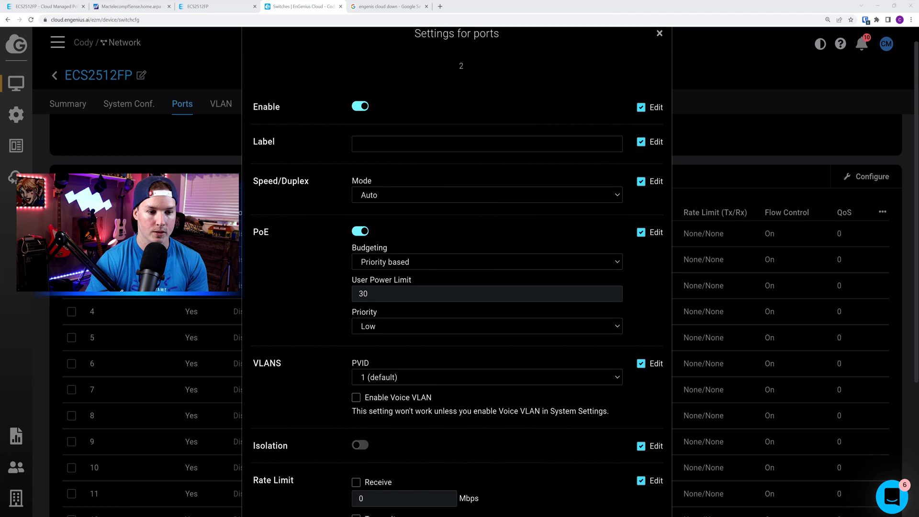
pyautogui.scroll(-3, 311, 172)
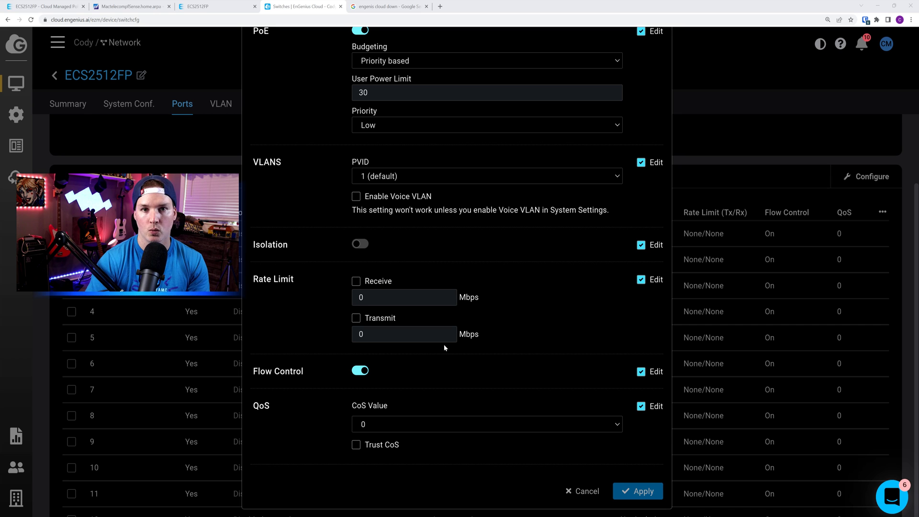
pyautogui.doubleClick(361, 298)
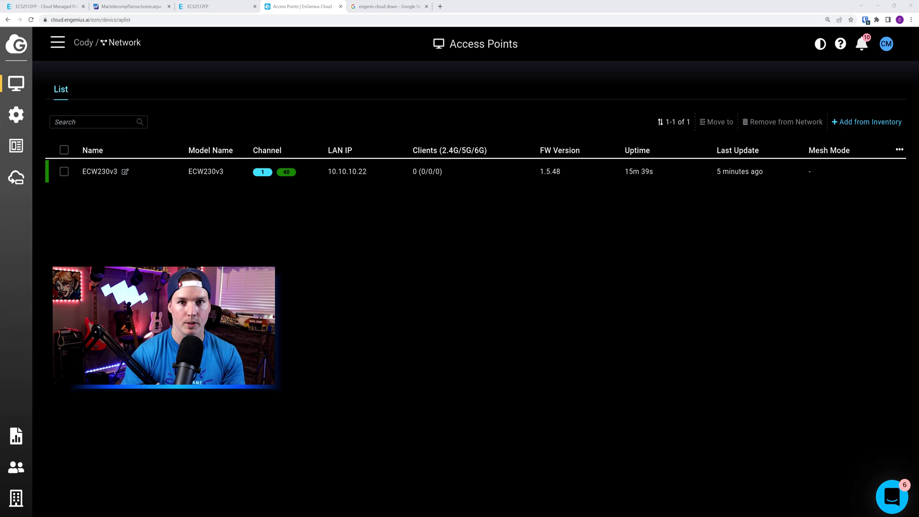
# Go to the Access Point SSID list and start adding a new SSID
pyautogui.moveTo(16, 115)
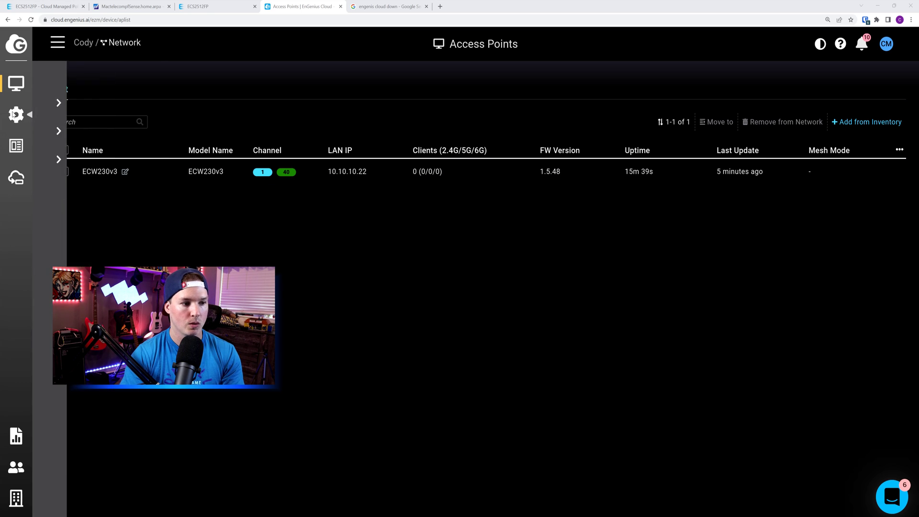
pyautogui.moveTo(117, 116)
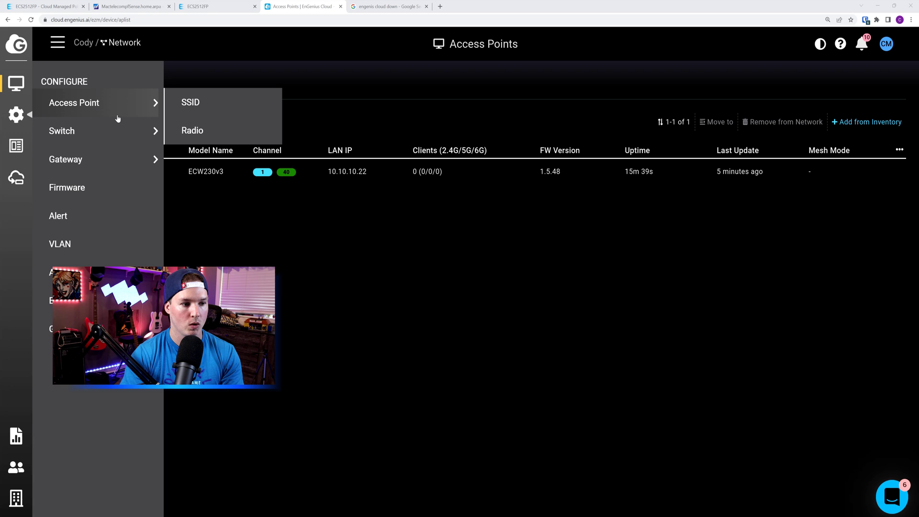
pyautogui.click(198, 107)
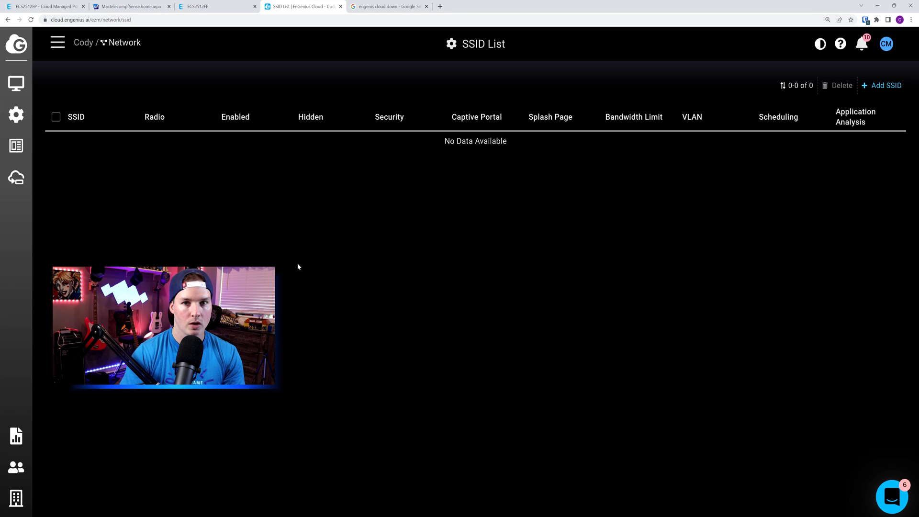
pyautogui.click(886, 85)
# Name the SSID 'Guest Network' and enter its WPA2-PSK passphrase
pyautogui.click(288, 128)
pyautogui.write('Guest Network')
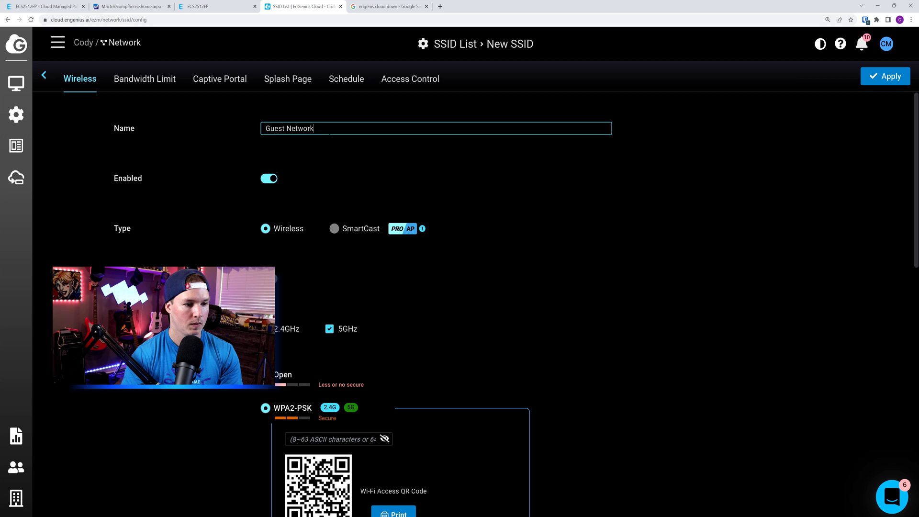
pyautogui.scroll(-2, 208, 175)
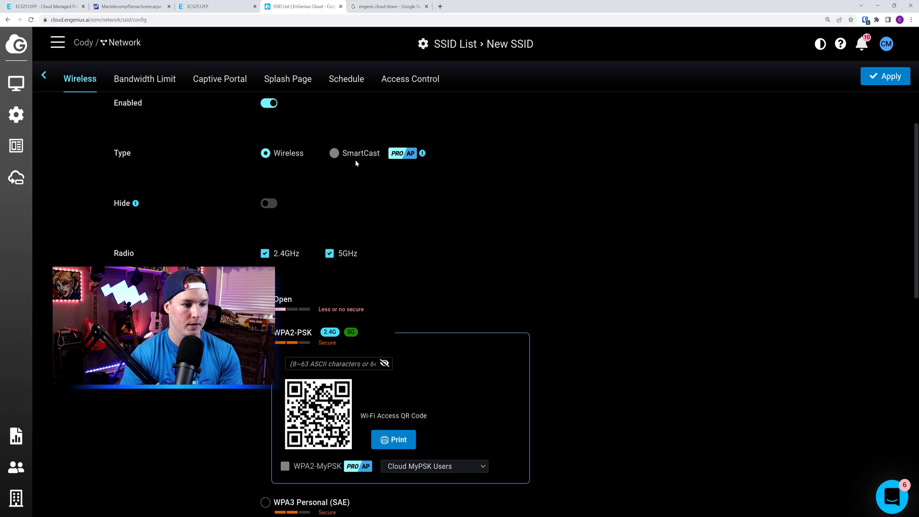
pyautogui.scroll(-1, 356, 163)
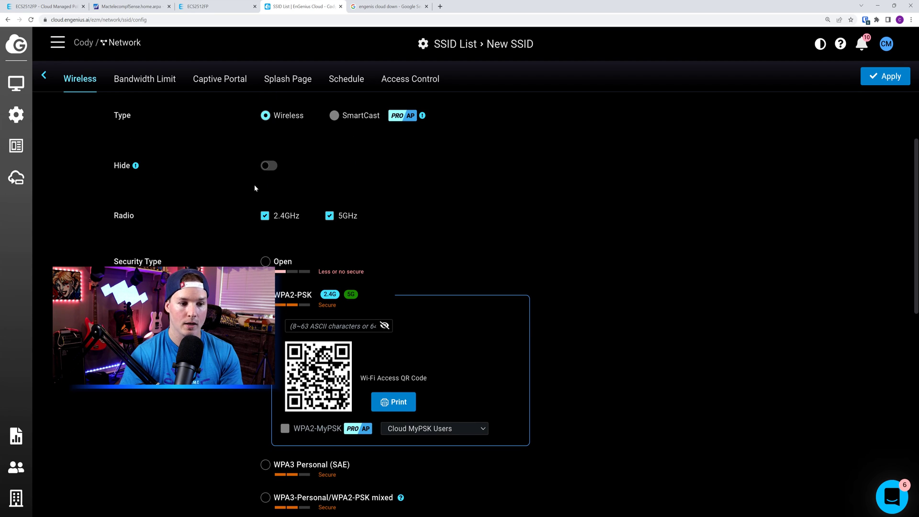
pyautogui.scroll(-2, 256, 187)
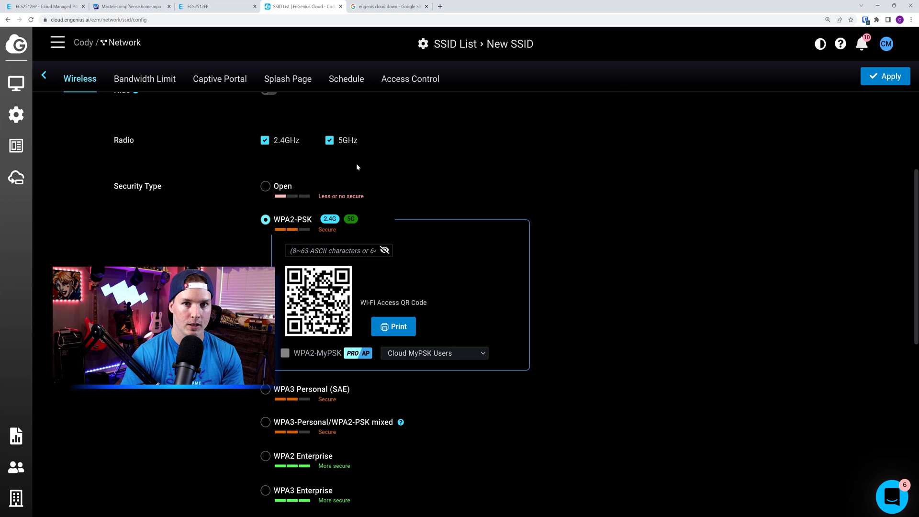
pyautogui.scroll(-1, 74, 187)
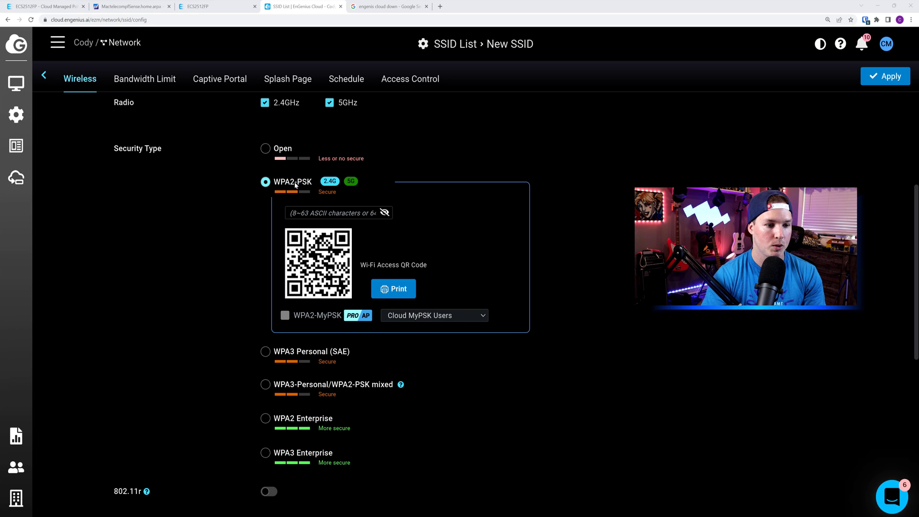
pyautogui.click(330, 213)
pyautogui.write('pass')
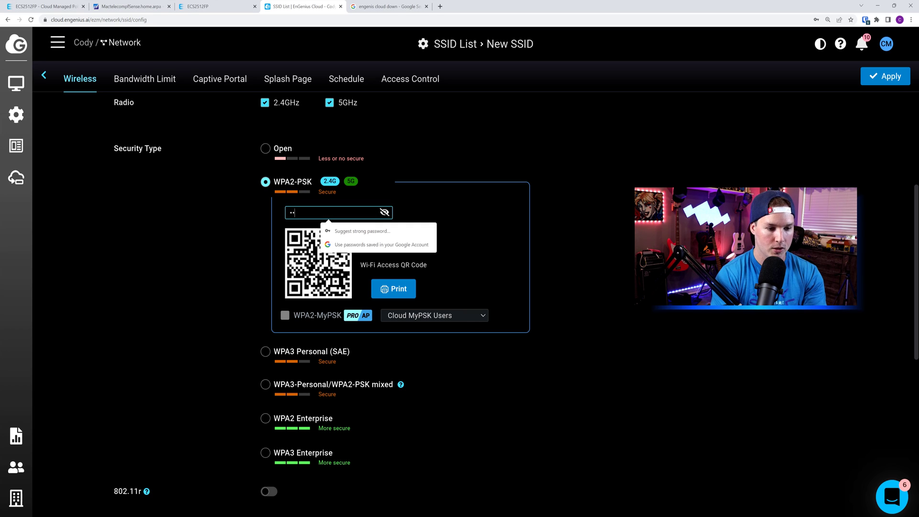
pyautogui.write('word1')
pyautogui.click(534, 206)
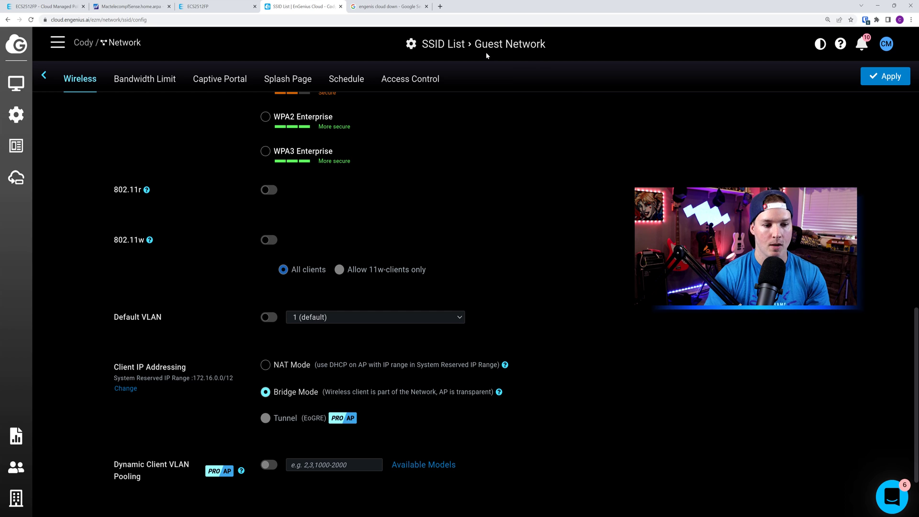
# Enable Default VLAN 15 (Guest) on Guest Network and apply to create the SSID
pyautogui.click(269, 317)
pyautogui.click(318, 319)
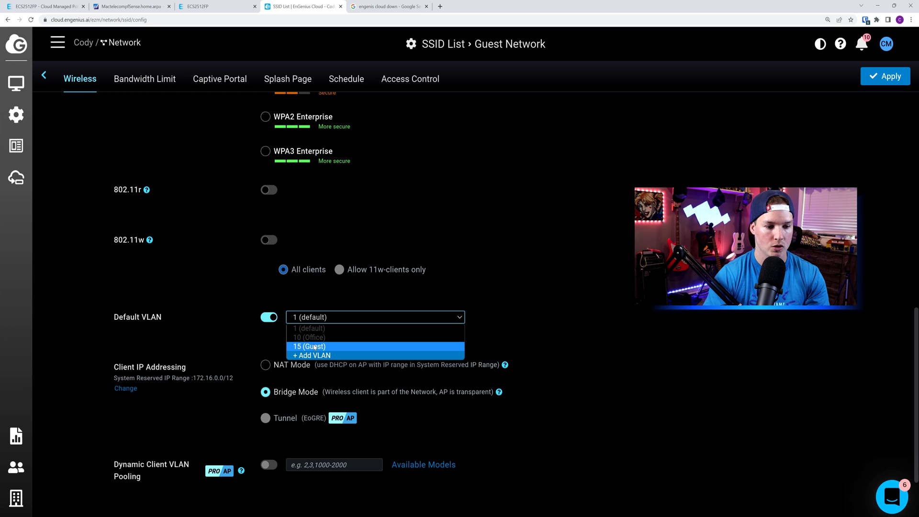
pyautogui.click(315, 348)
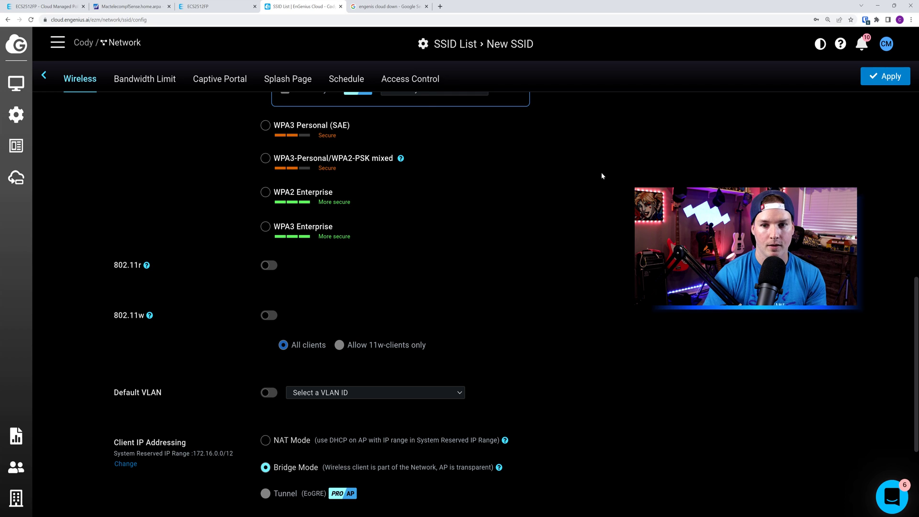
pyautogui.click(906, 78)
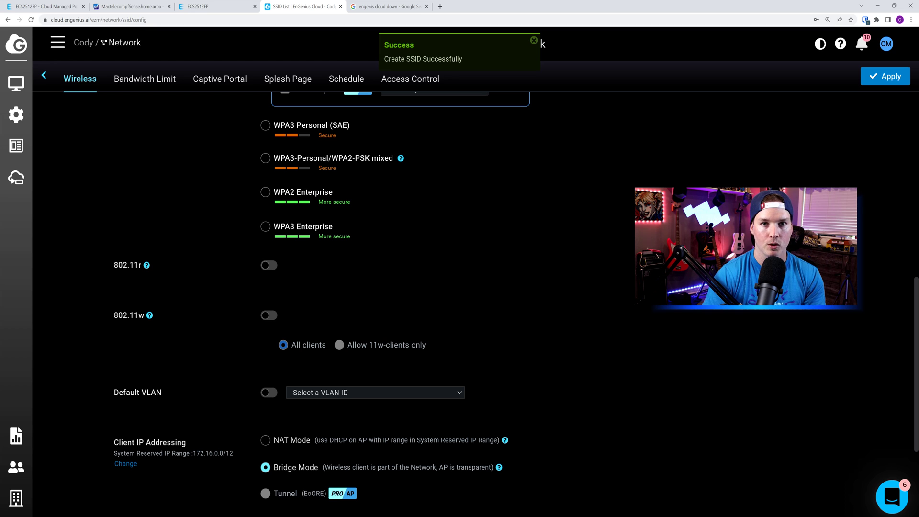
pyautogui.scroll(-2, 845, 308)
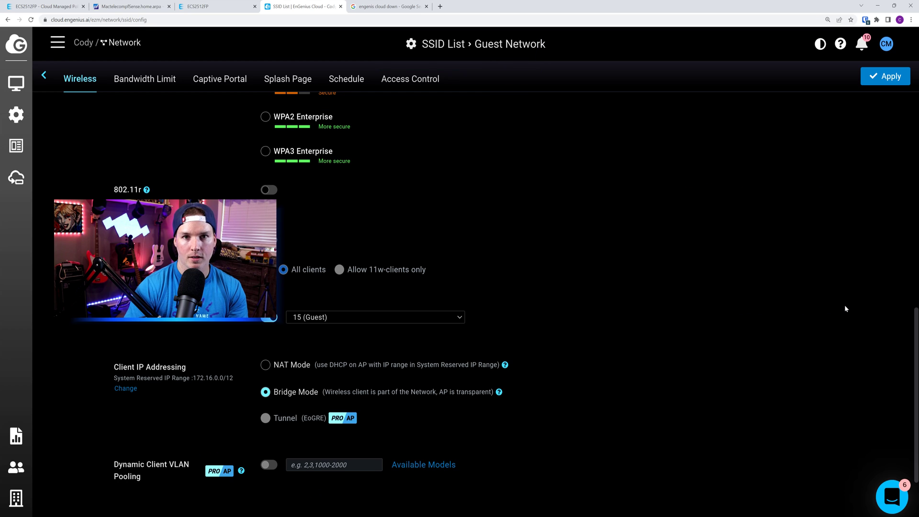
# In the Windows Wi-Fi list, select Guest Network and start connecting to it
pyautogui.press('super+a')
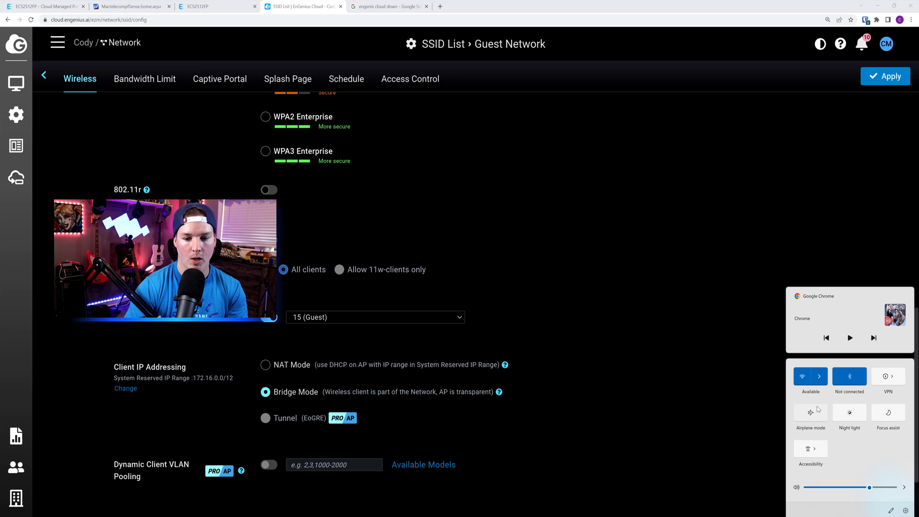
pyautogui.click(820, 380)
pyautogui.click(821, 408)
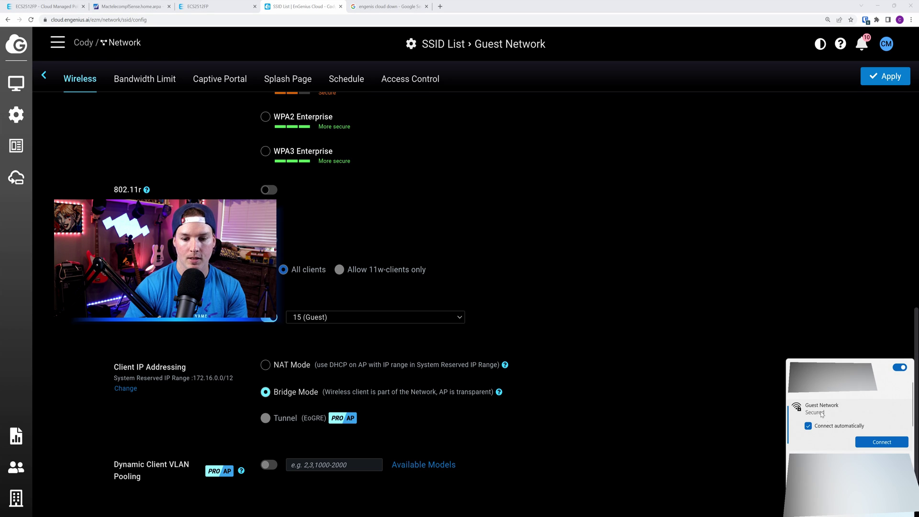
pyautogui.click(883, 442)
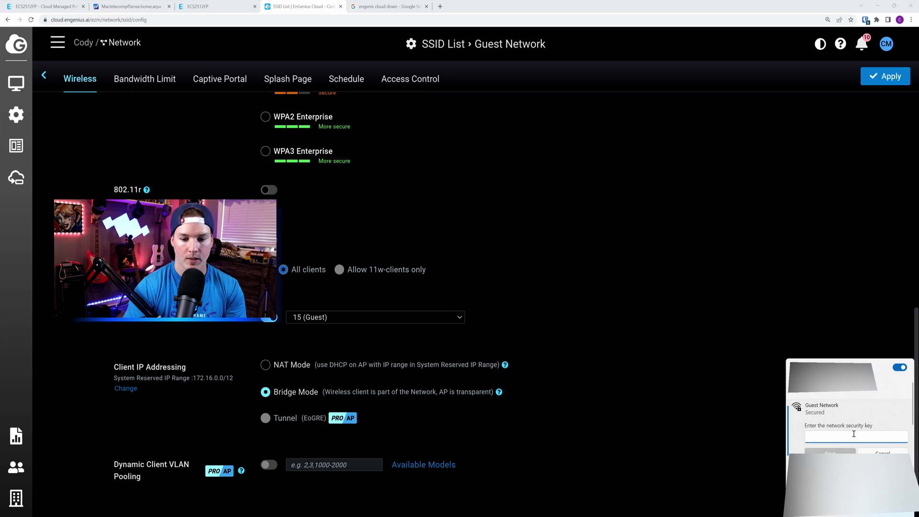